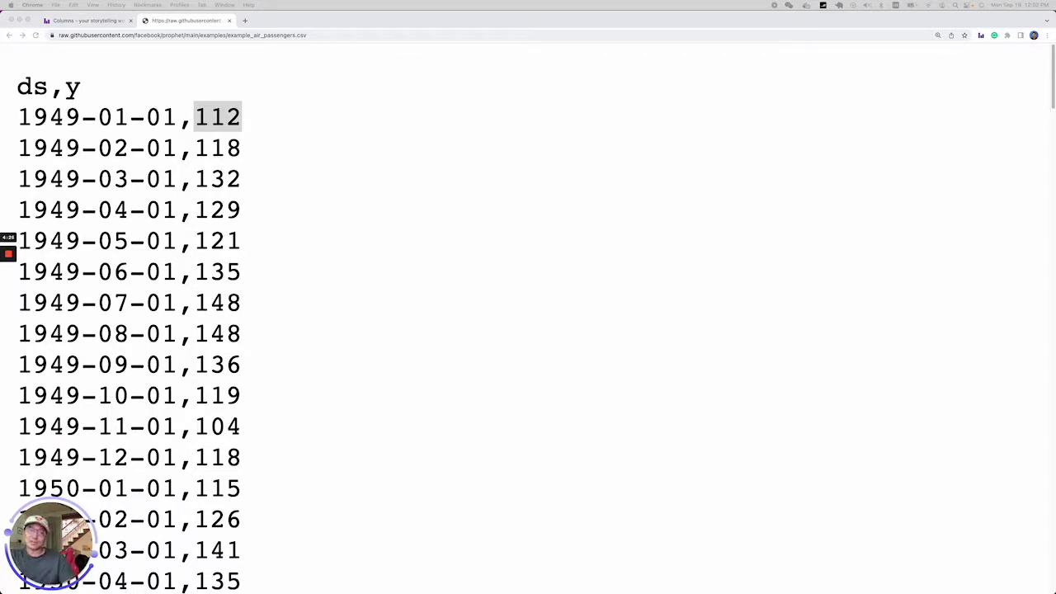
Copy the web address of example_air_passengers.csv and create a new visual story in Columns
left_click(404, 156)
key("super+l")
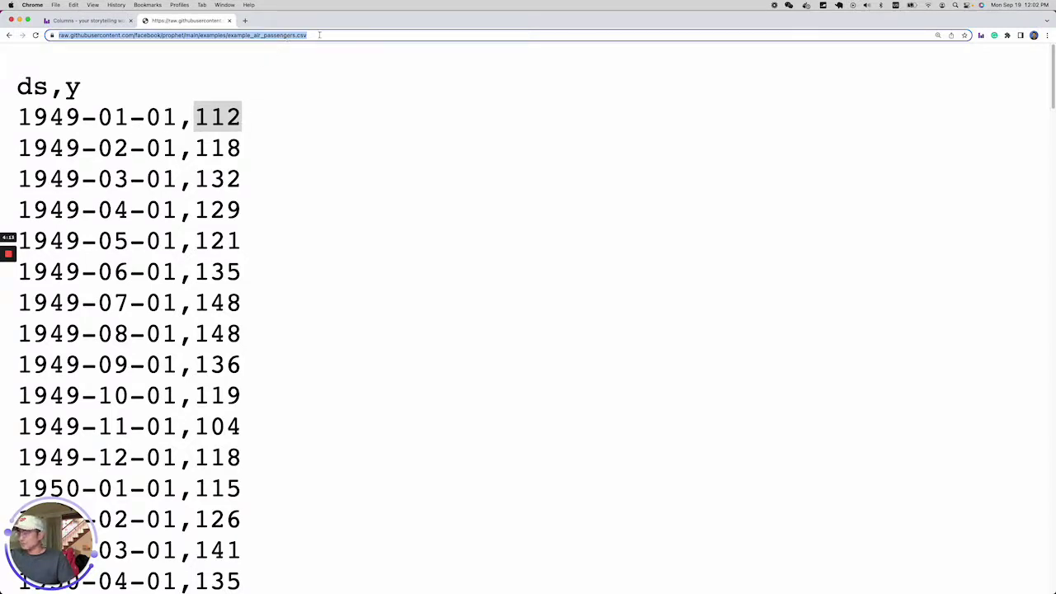
key("super+c")
left_click(90, 21)
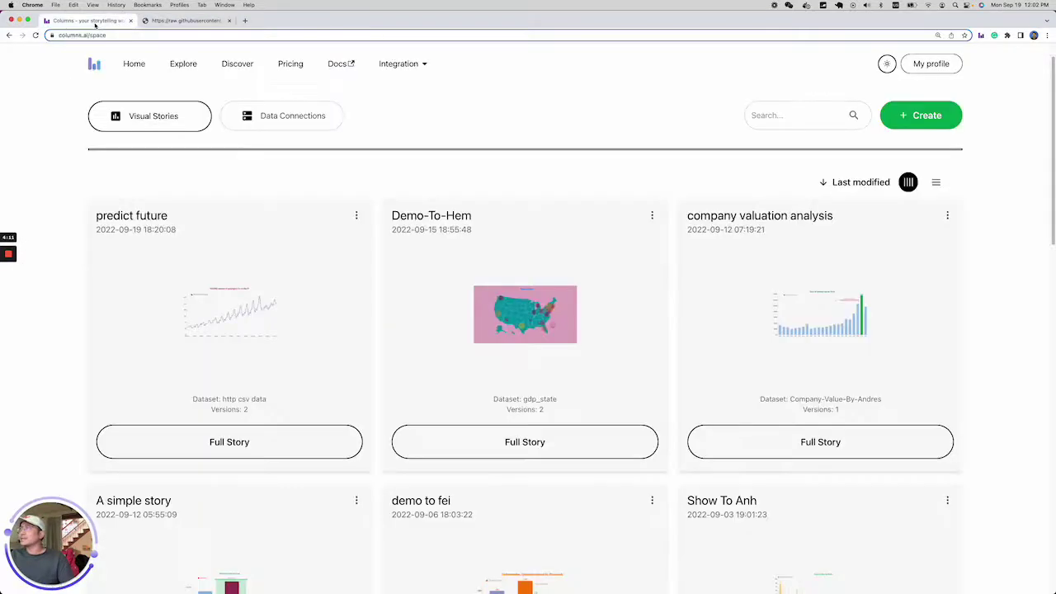
left_click(919, 118)
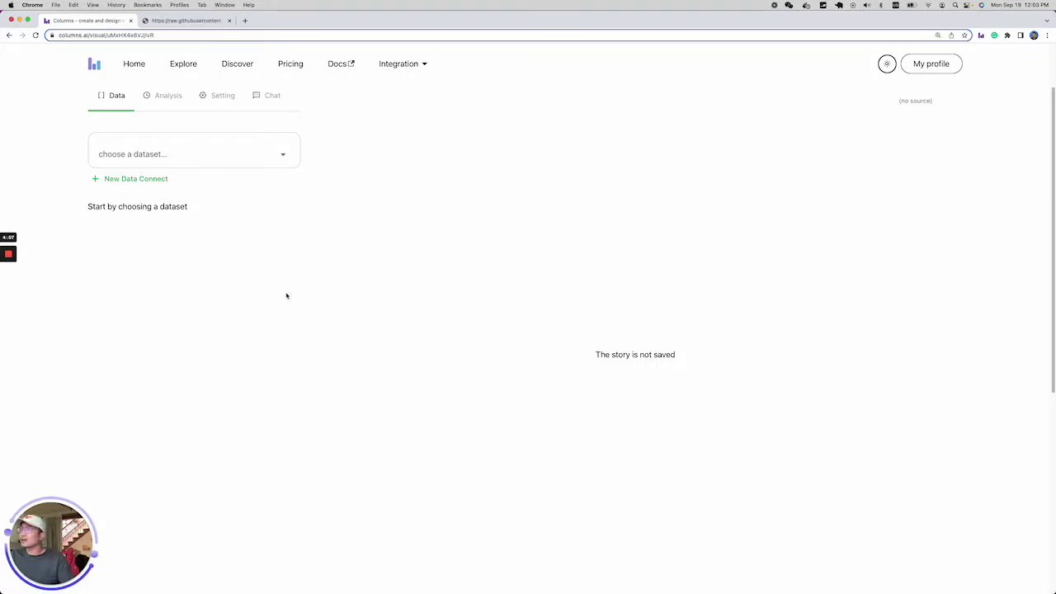
Connect a REST API data source using the copied example_air_passengers.csv URL, loading it as comma-delimited CSV with a header
left_click(146, 182)
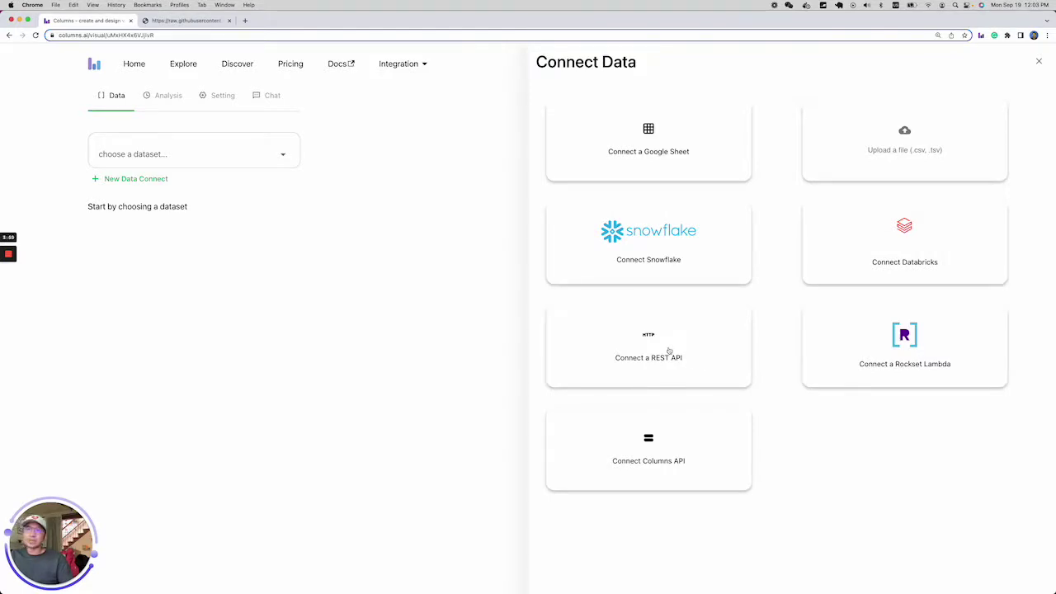
left_click(669, 351)
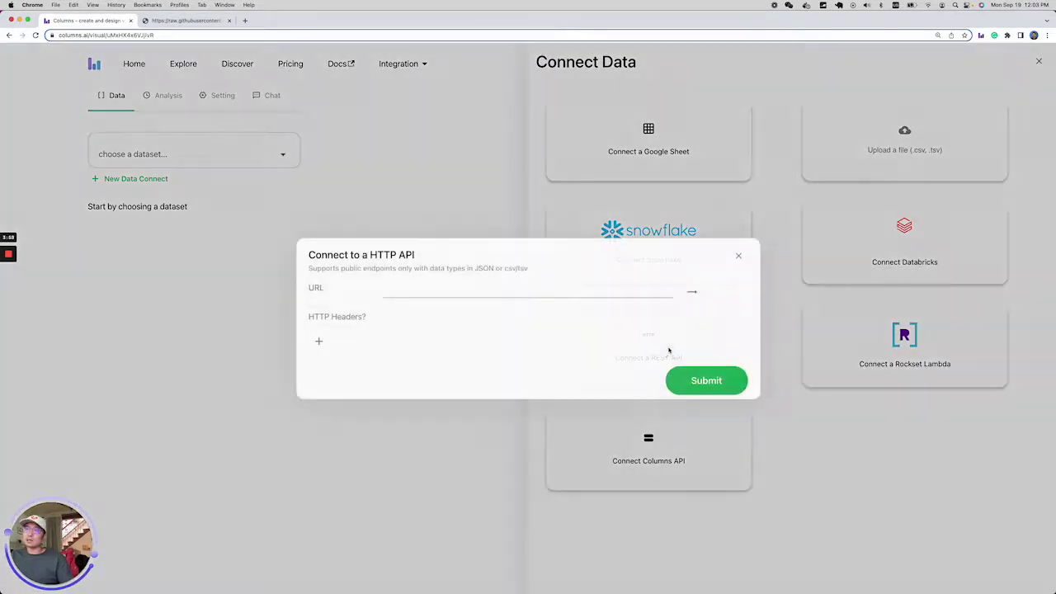
left_click(531, 297)
key("super+v")
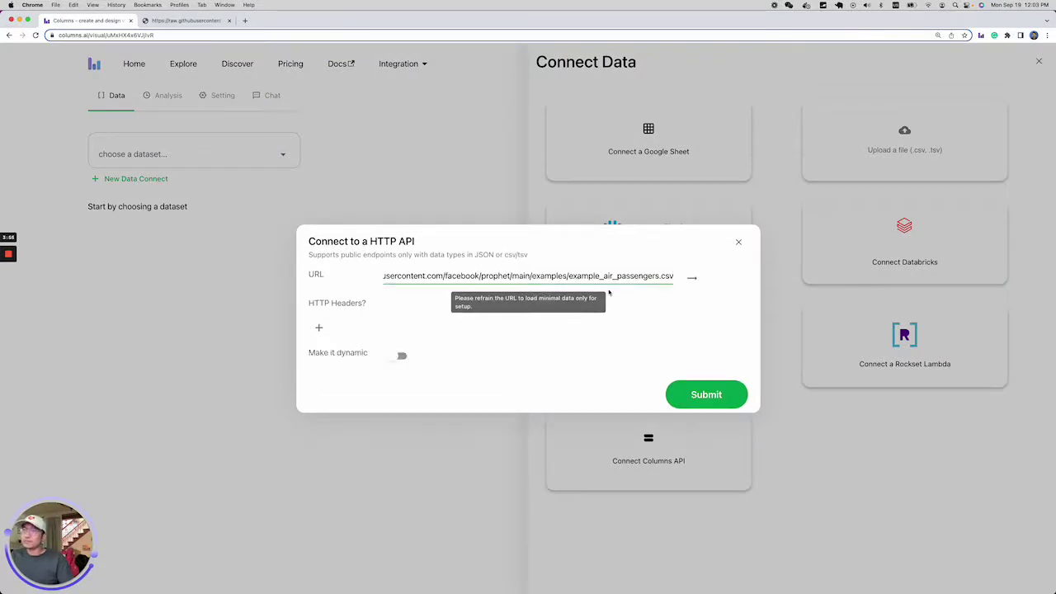
left_click(691, 278)
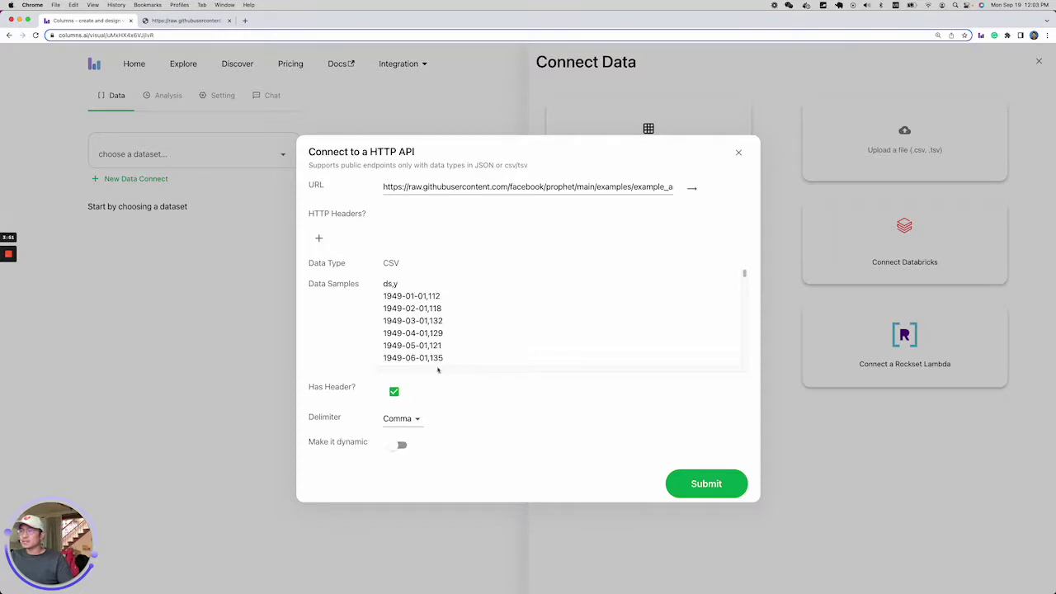
left_click(717, 490)
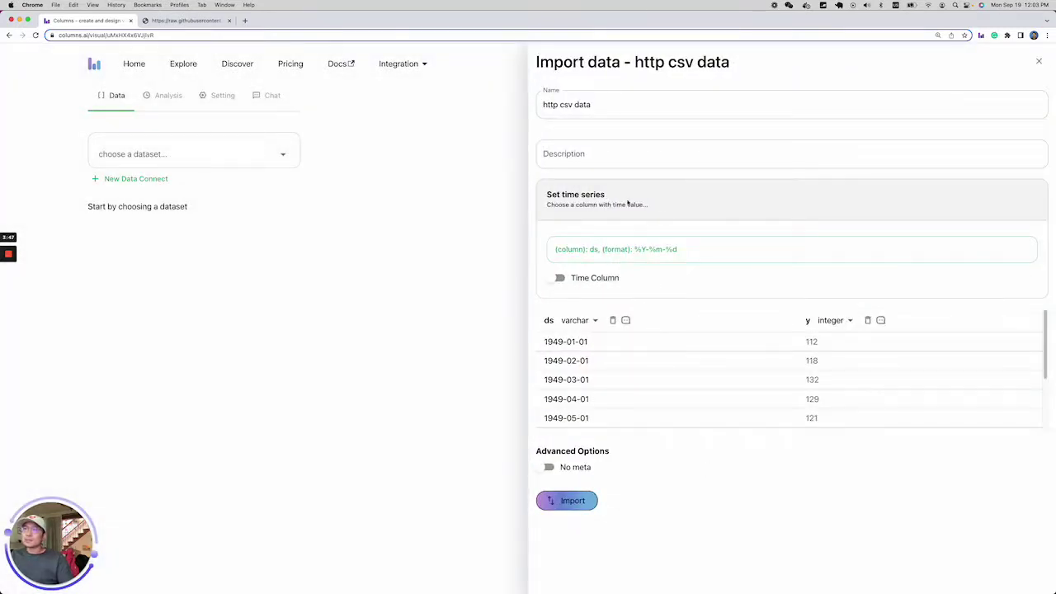
Apply the suggested time series setting with ds as the ISO Date time column, and import the dataset
left_click(705, 256)
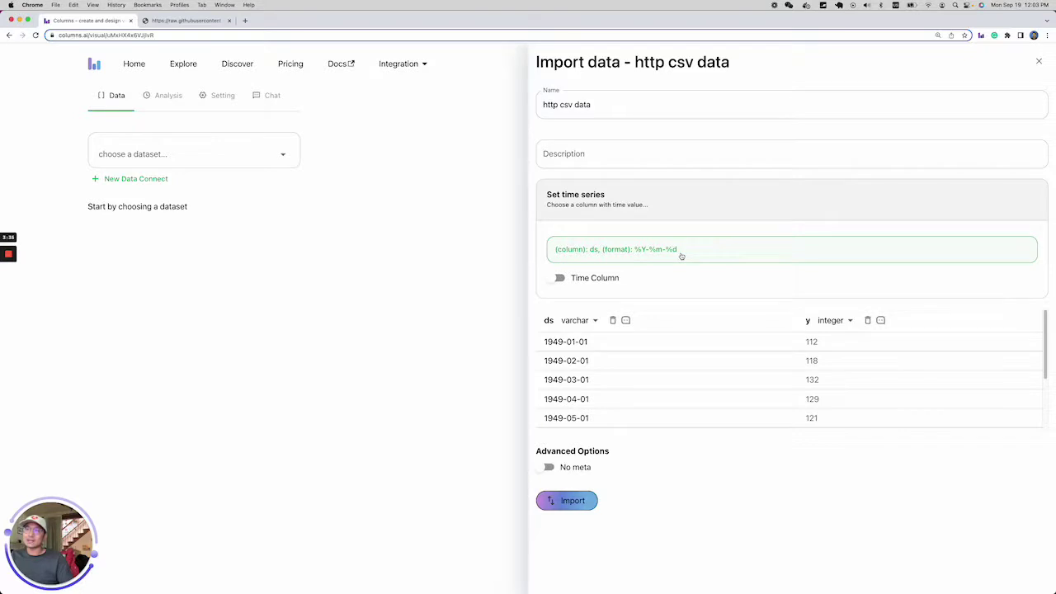
left_click(682, 257)
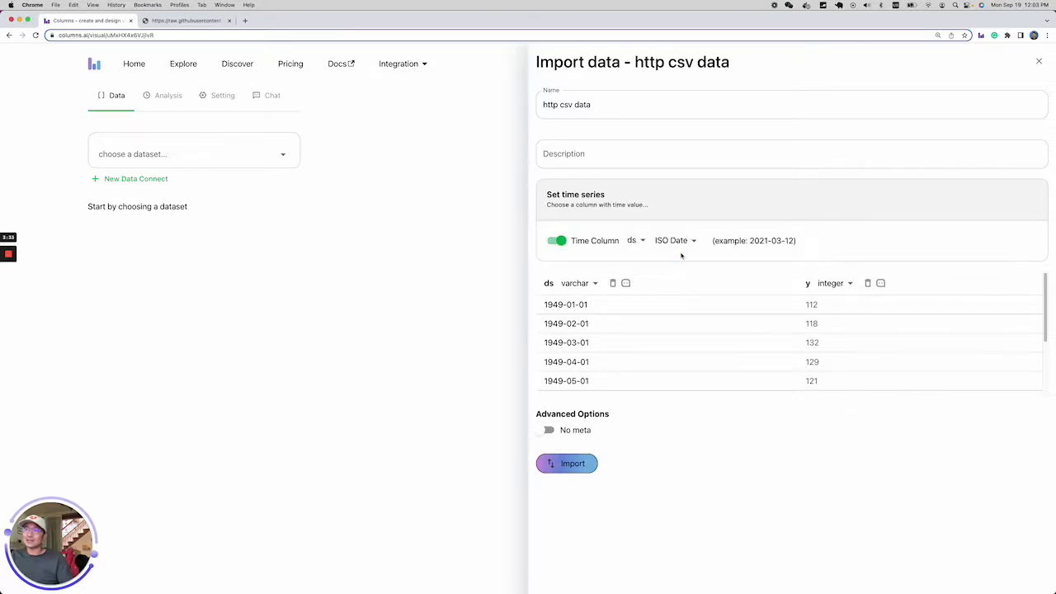
left_click(573, 465)
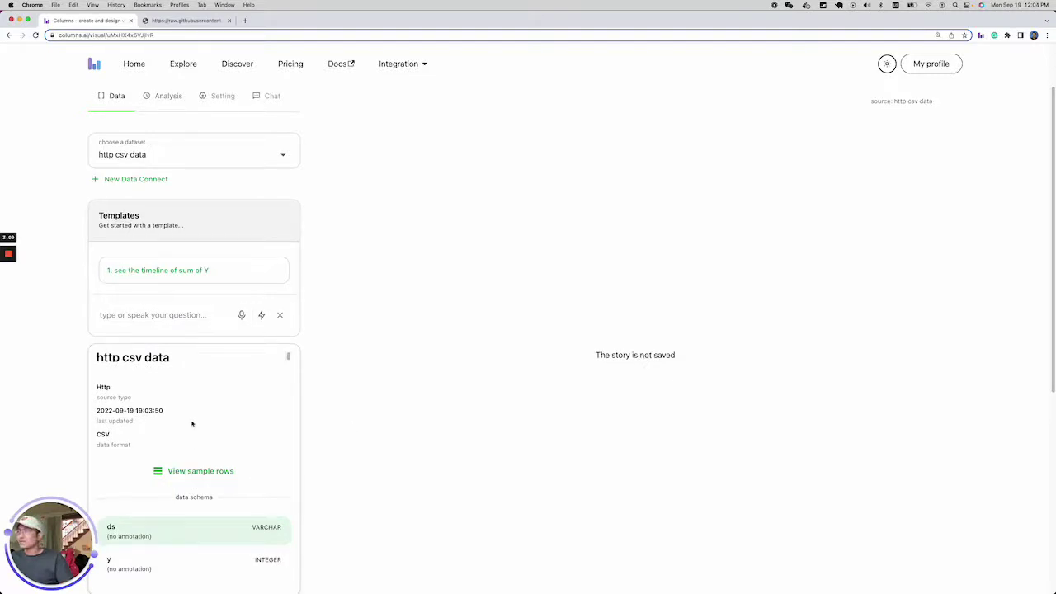
Generate the chart from the suggested template "see the timeline of sum of Y"
scroll(191, 443, "down", 2)
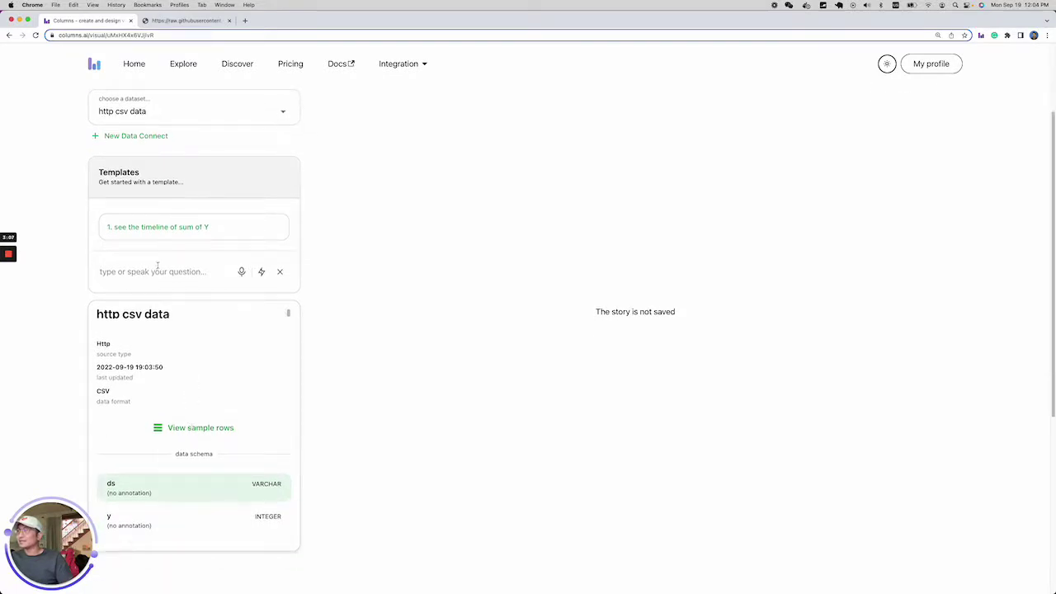
scroll(157, 265, "up", 3)
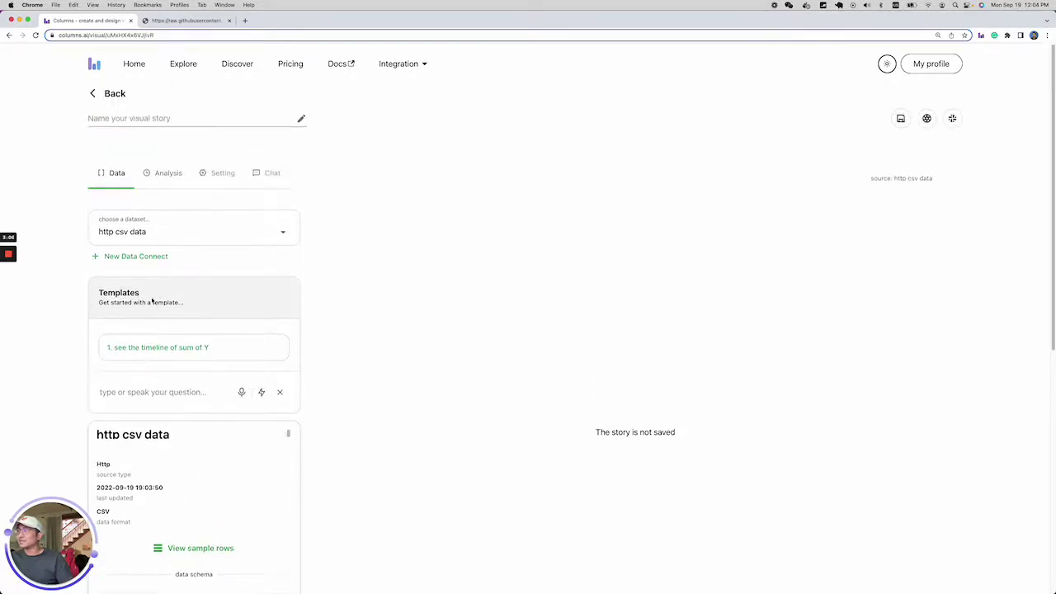
left_click(189, 358)
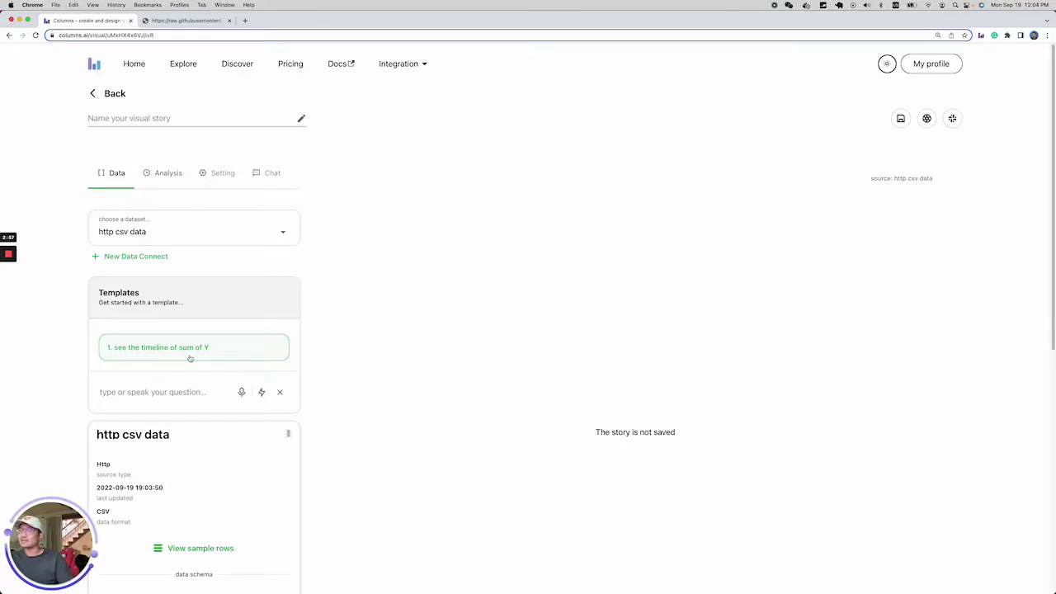
scroll(190, 358, "down", 1)
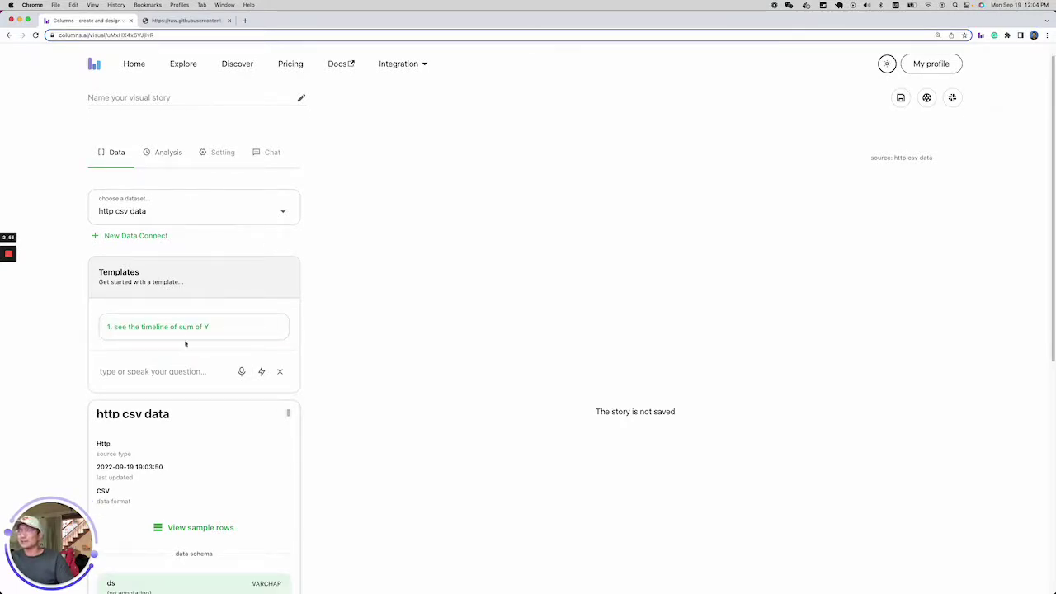
left_click(162, 335)
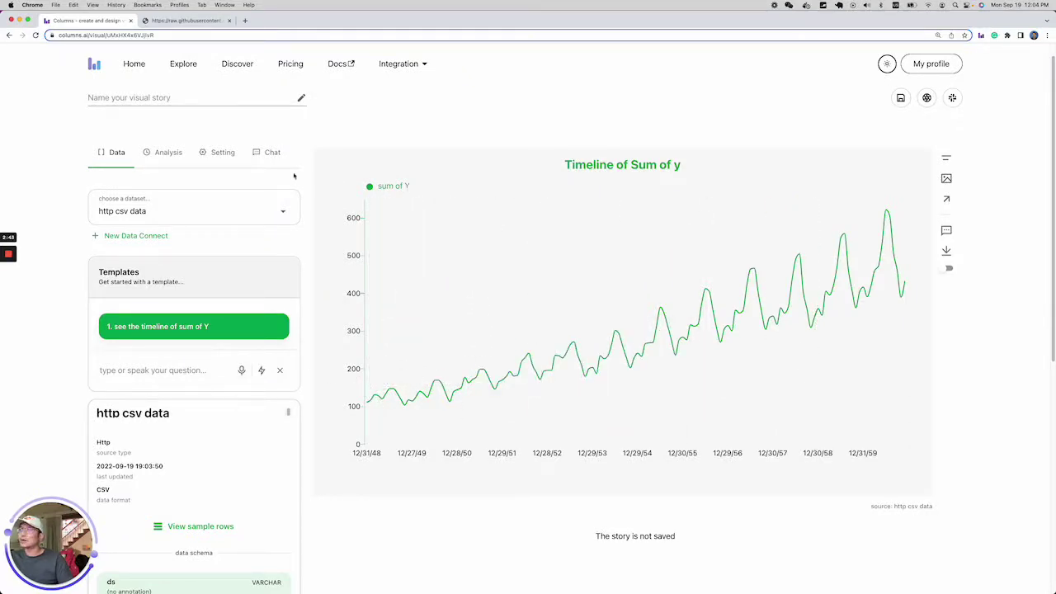
Rename the sum of Y metric in the analysis as "Total number of passengers"
left_click(165, 156)
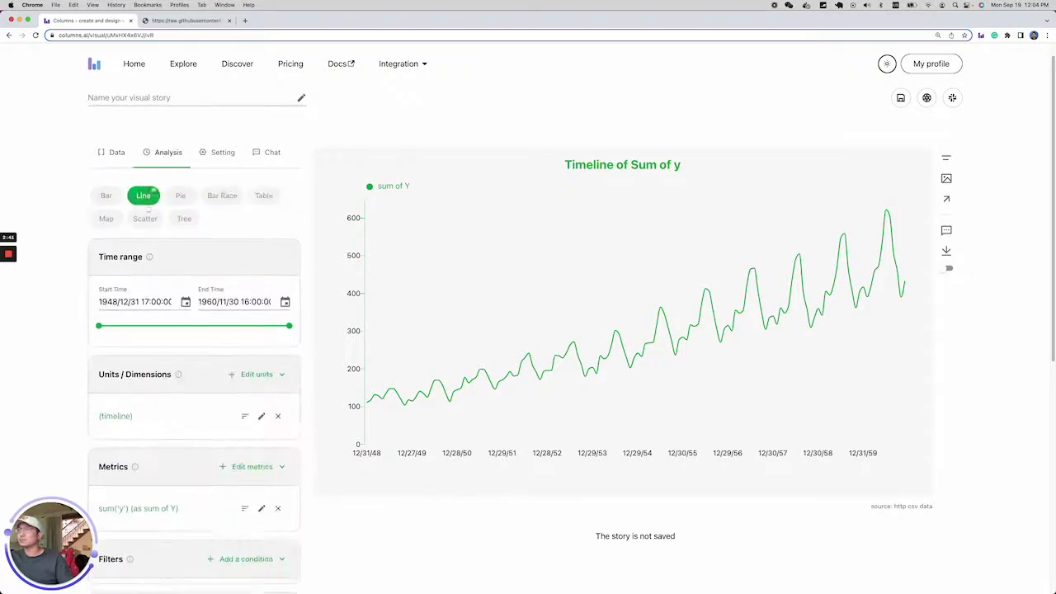
scroll(186, 460, "down", 1)
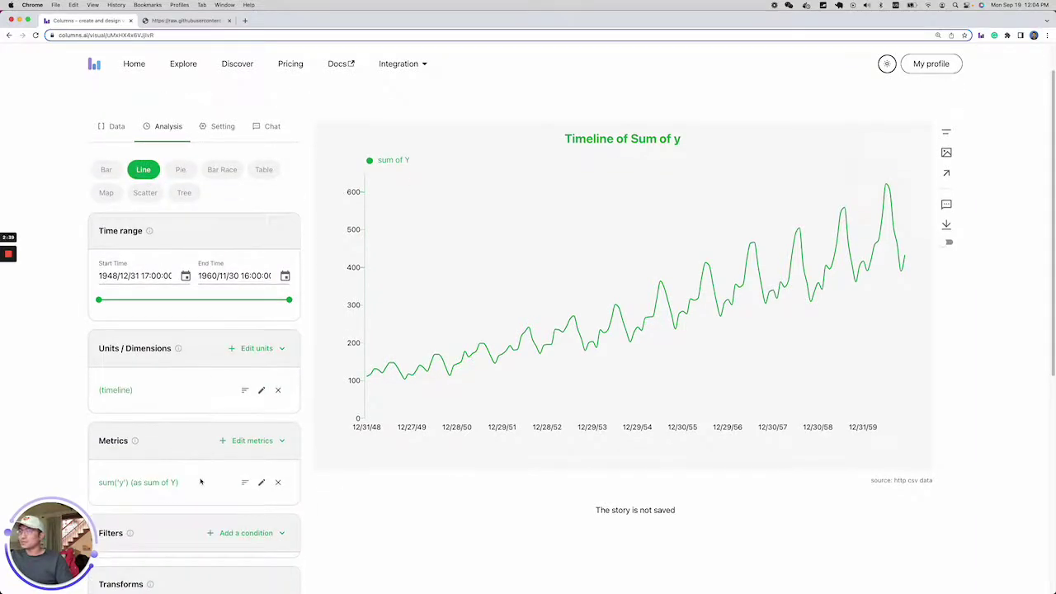
left_click(262, 483)
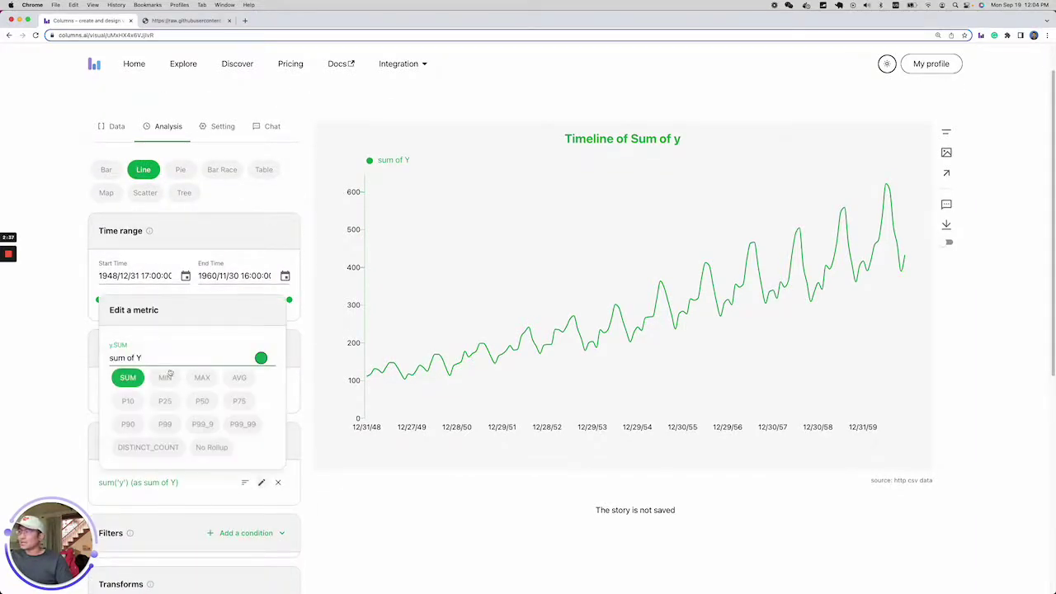
left_click(168, 366)
key("BackSpace")
key("BackSpace")
key("BackSpace")
key("BackSpace")
key("BackSpace")
key("BackSpace")
key("BackSpace")
key("BackSpace")
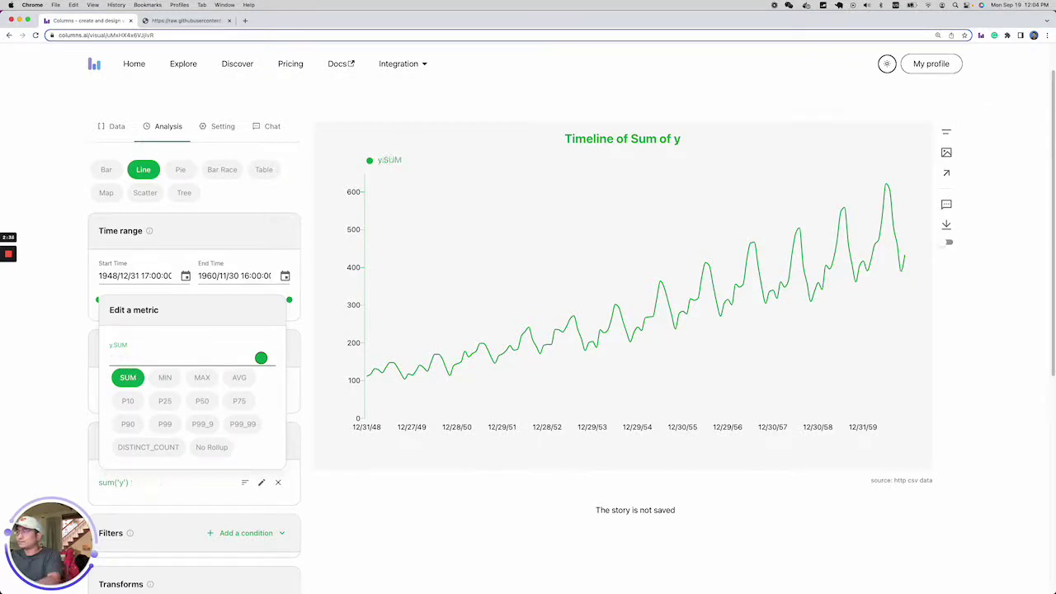
type("Total number")
type("Total number of pa")
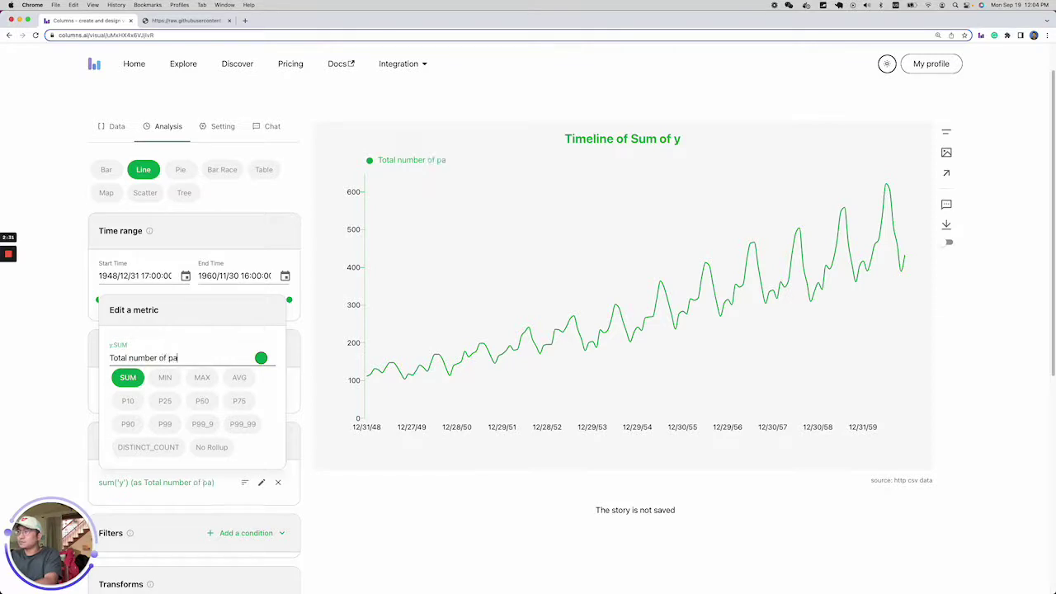
type("ssengers")
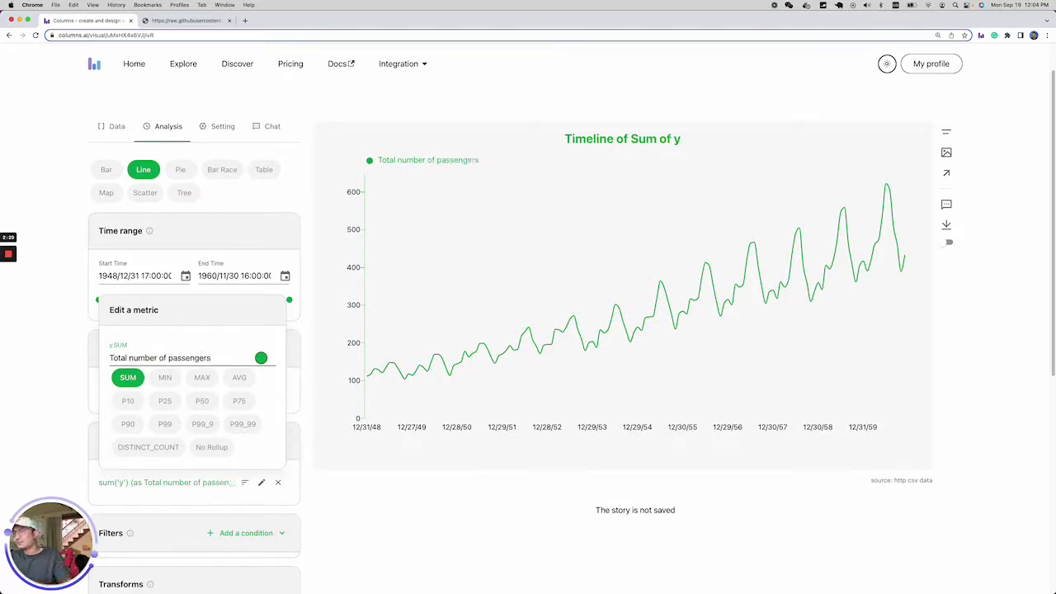
Change the passenger metric's line color to the preset dark blue and close the metric editor
left_click(260, 357)
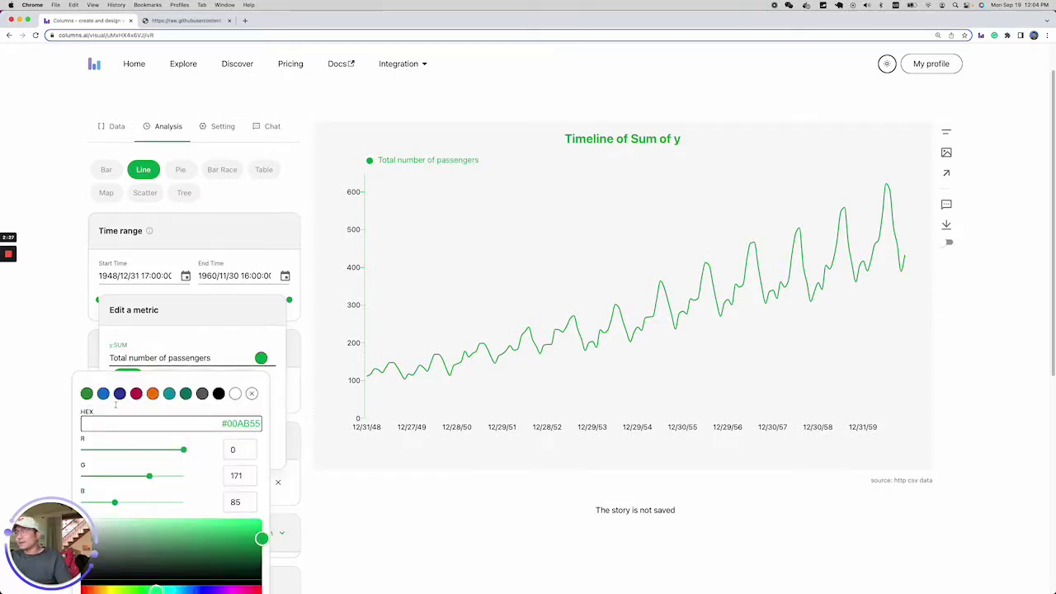
left_click(120, 395)
left_click(217, 352)
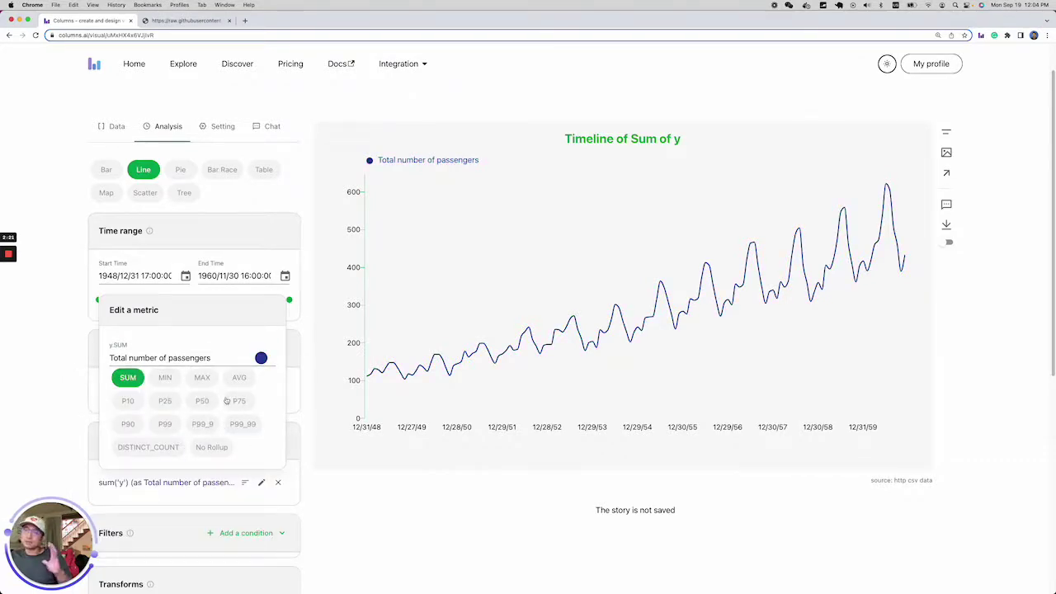
left_click(81, 389)
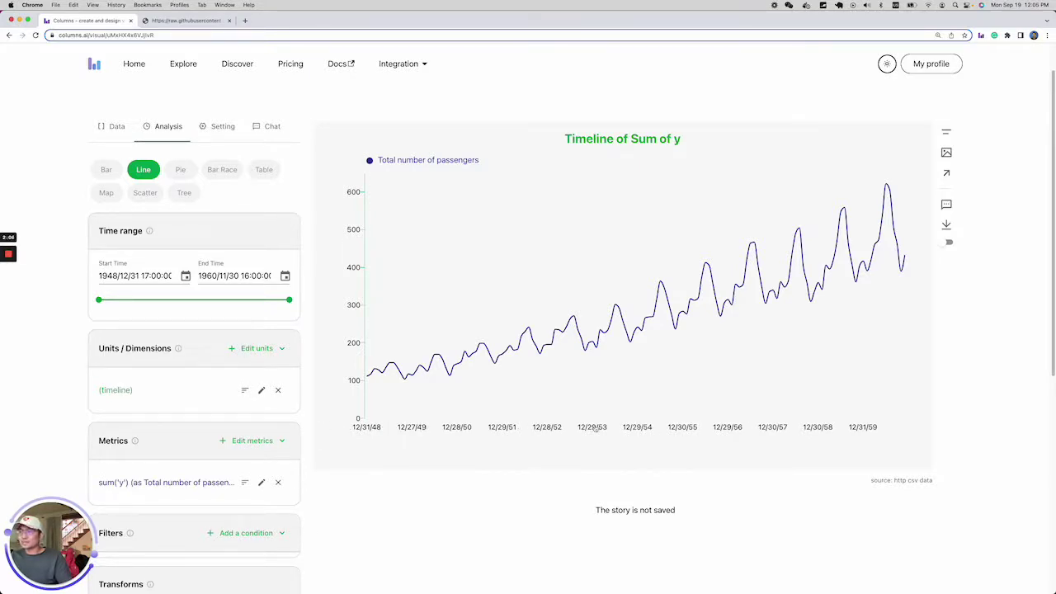
Set the timeline's time window to 30d and turn on the line forecast at about 30% of its range
left_click(262, 391)
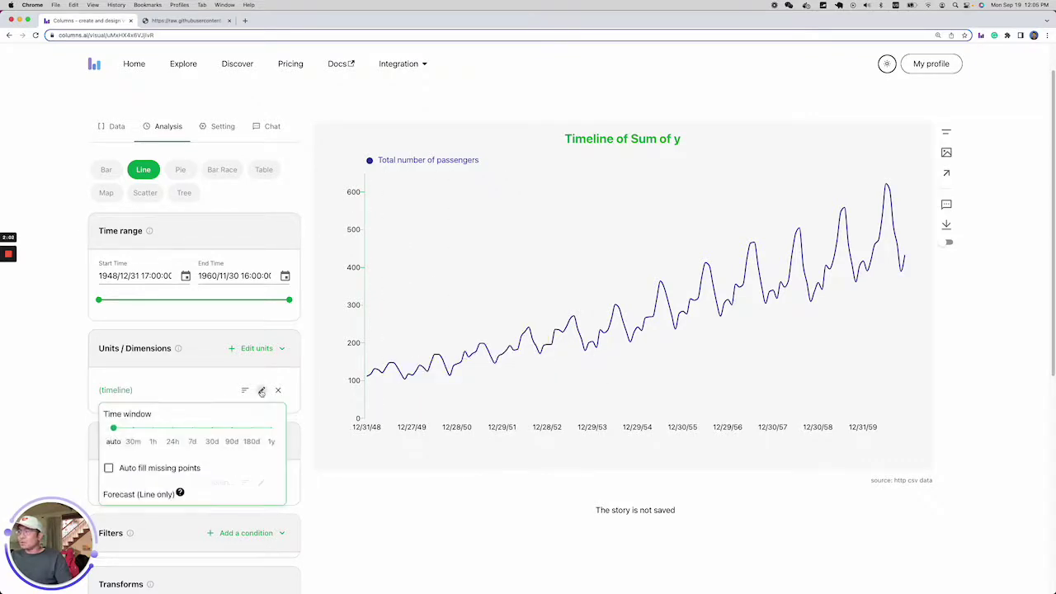
left_click(211, 429)
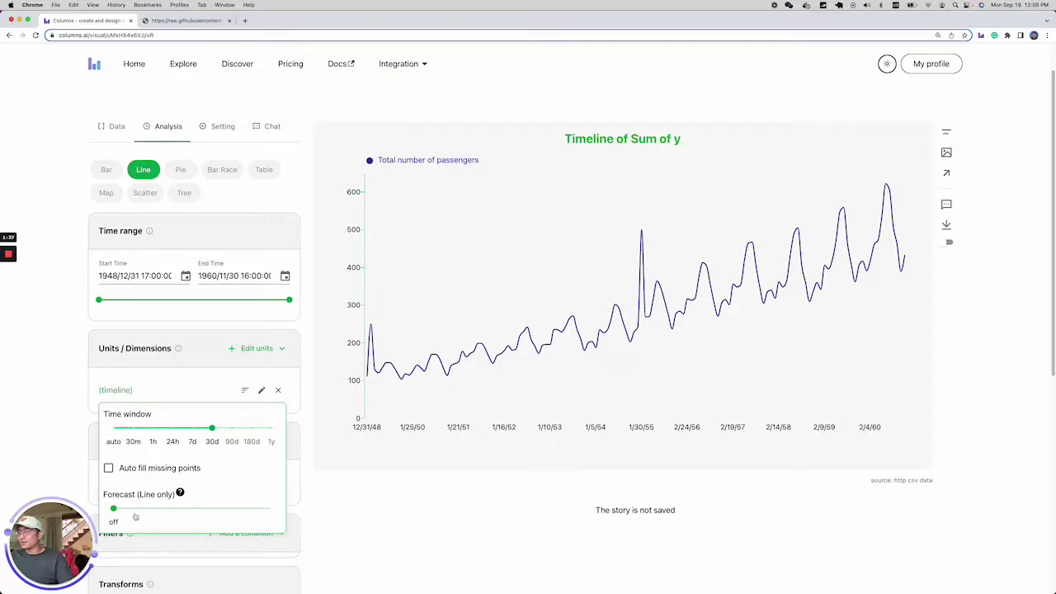
mouse_move(115, 518)
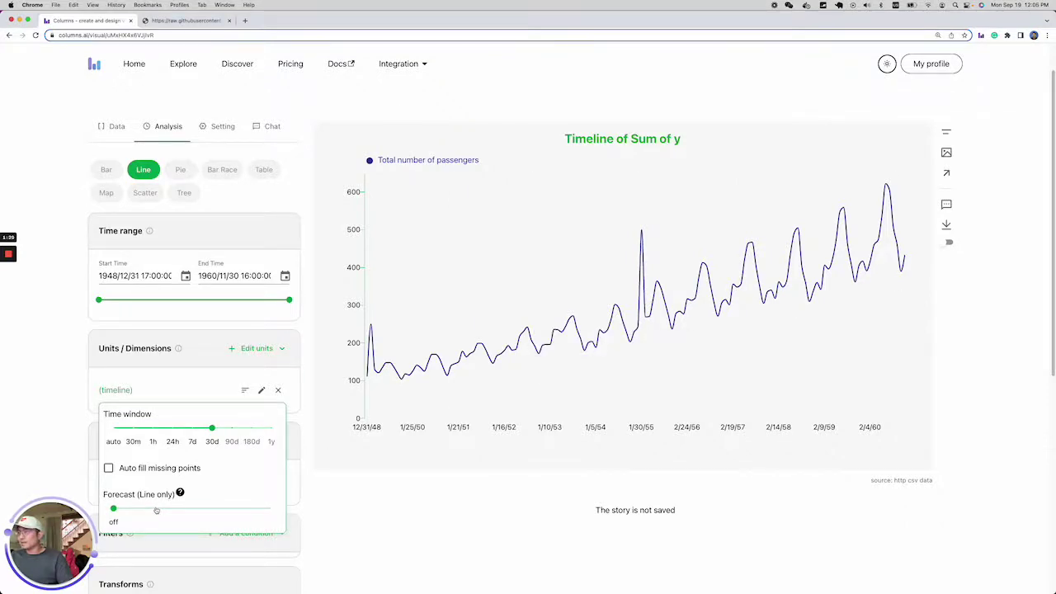
left_click(156, 509)
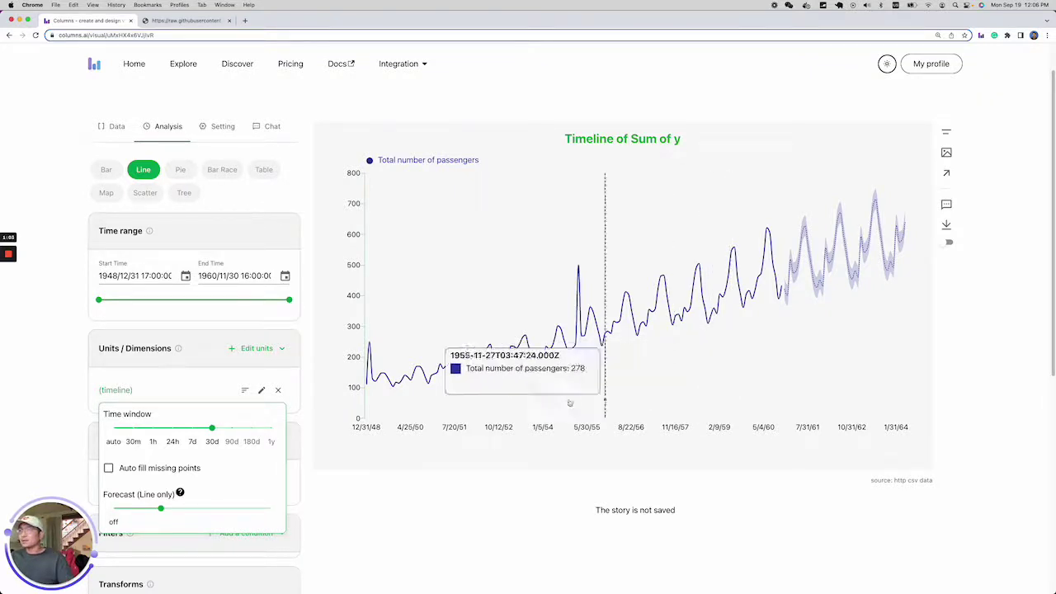
left_click(223, 315)
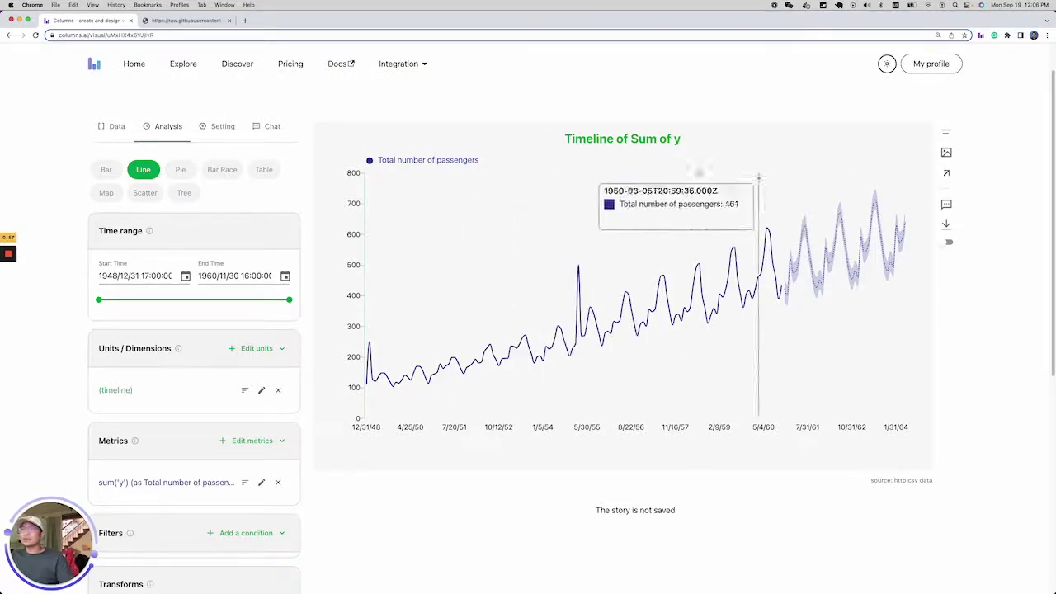
Shift the chart legend slightly to the right and regenerate the chart title automatically from the renamed metric
left_click_drag(429, 167, 484, 169)
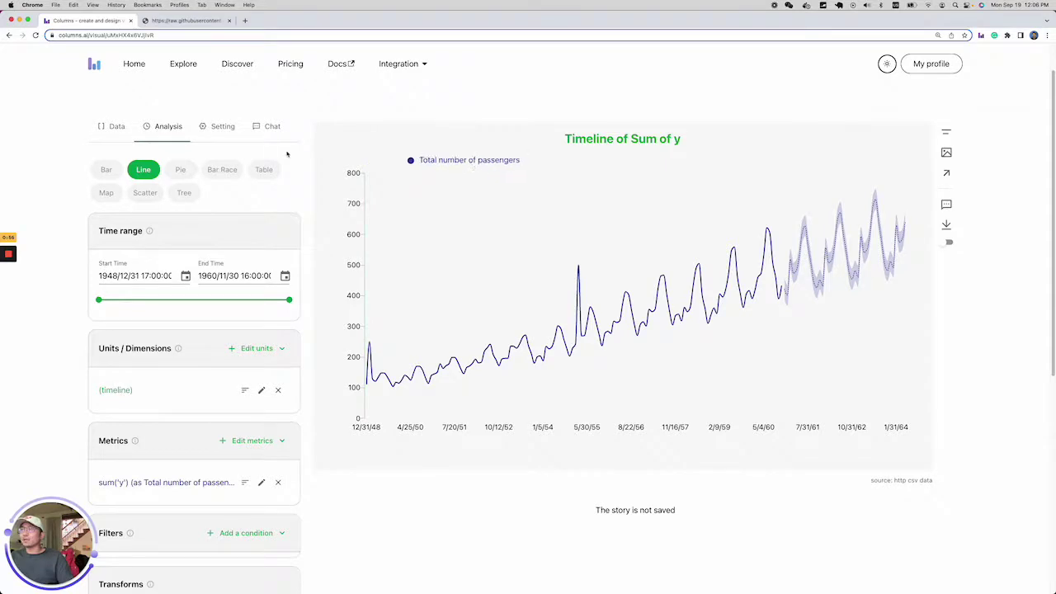
left_click(216, 126)
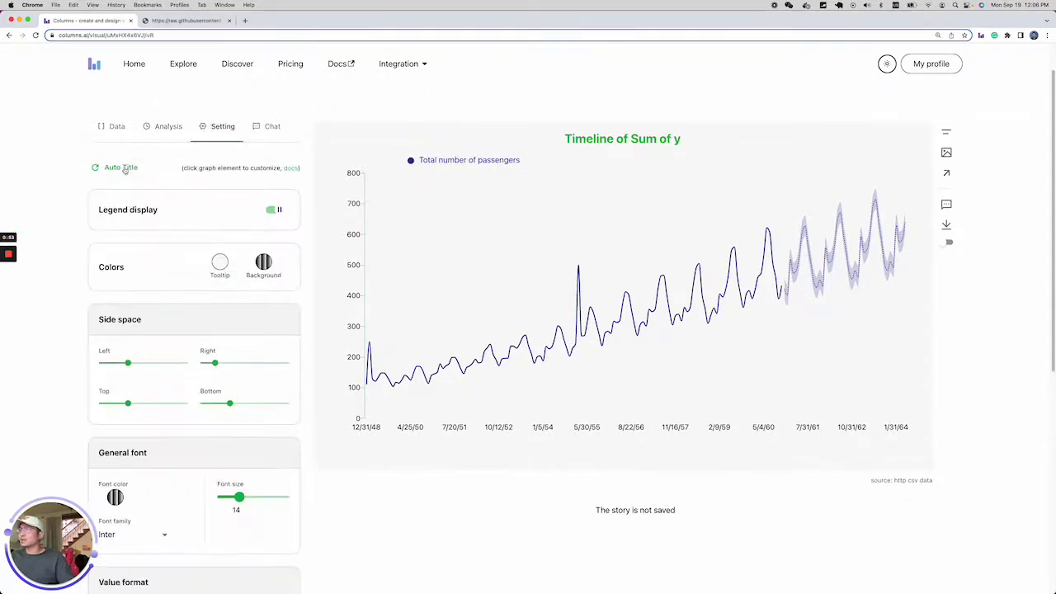
left_click(121, 167)
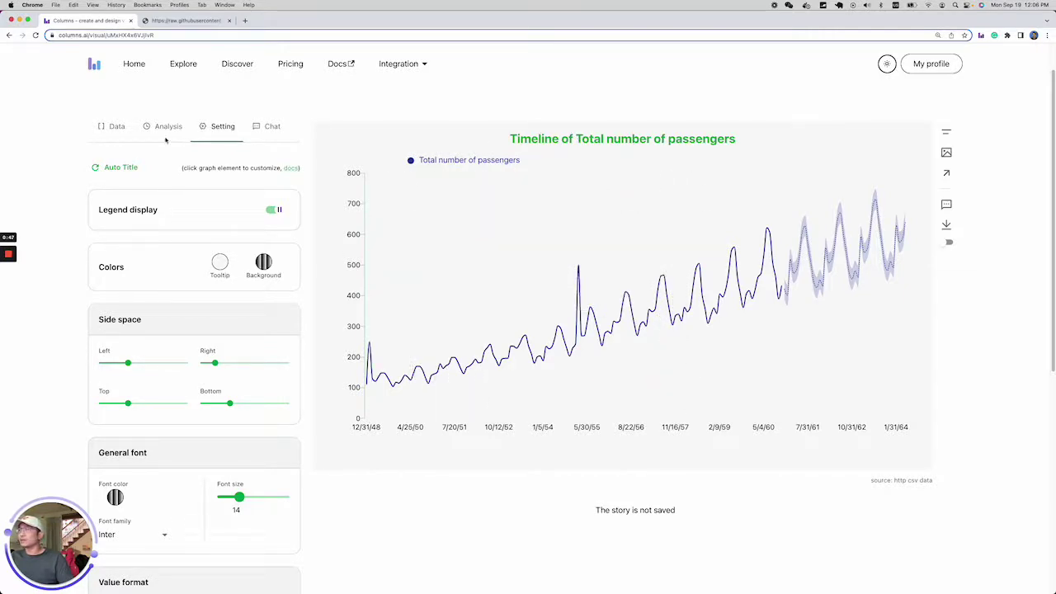
Name the visual story "forecast future passengers" and save it
scroll(139, 136, "up", 1)
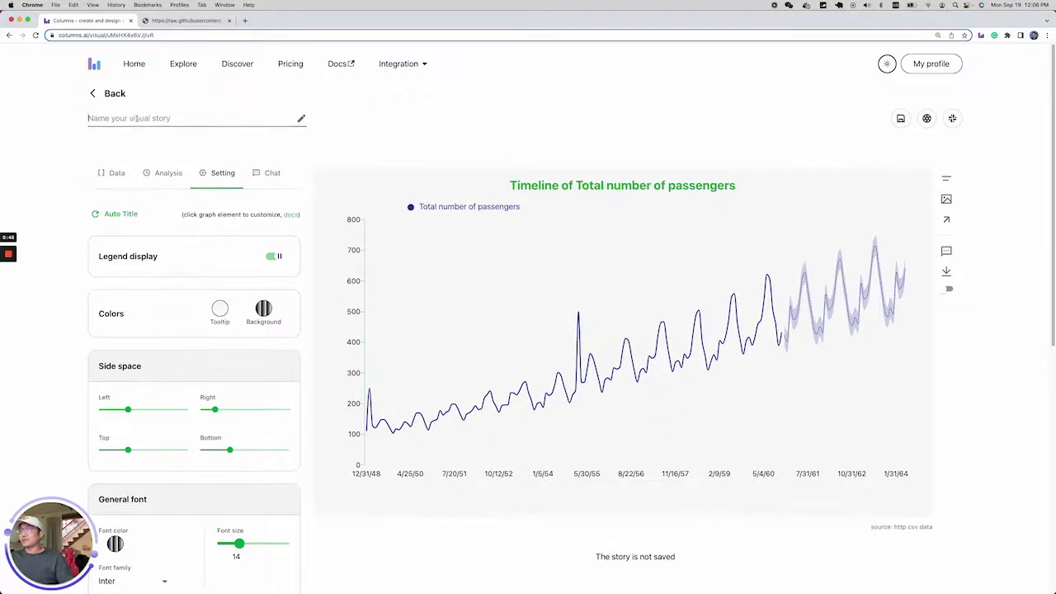
left_click(136, 118)
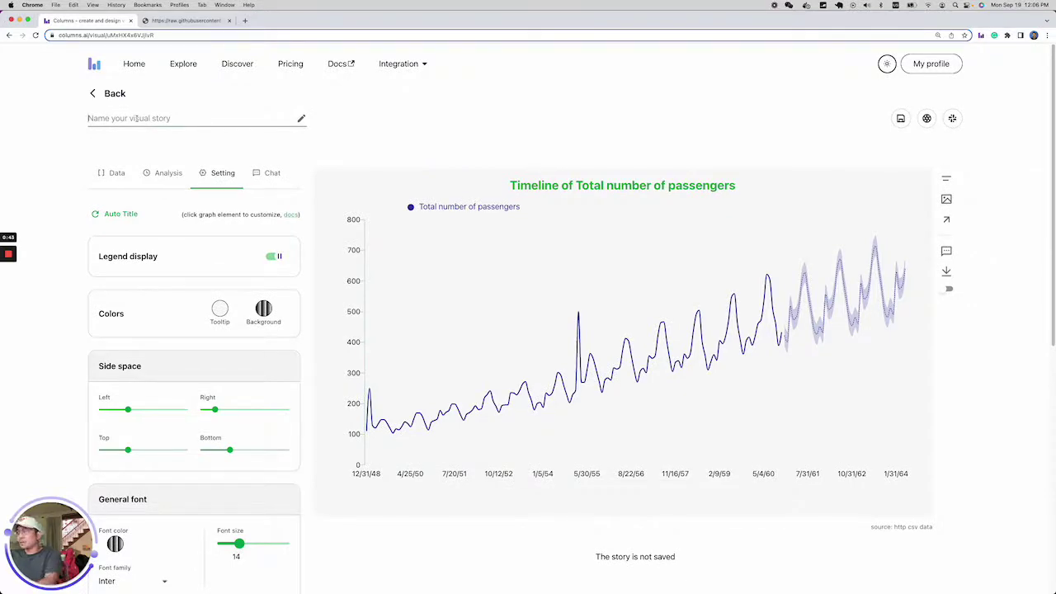
type("forecast future")
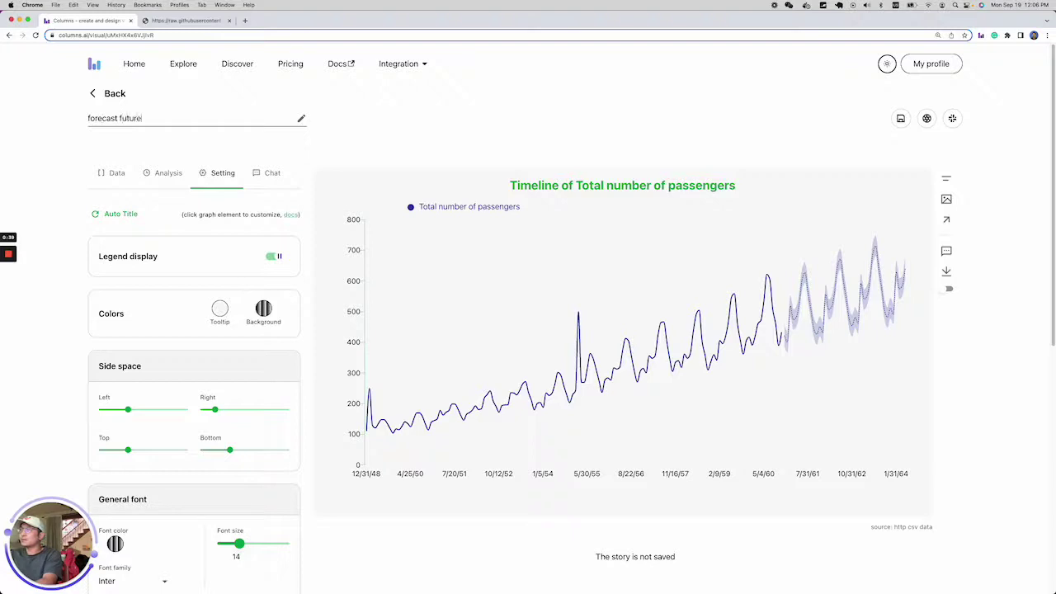
type(" passengers")
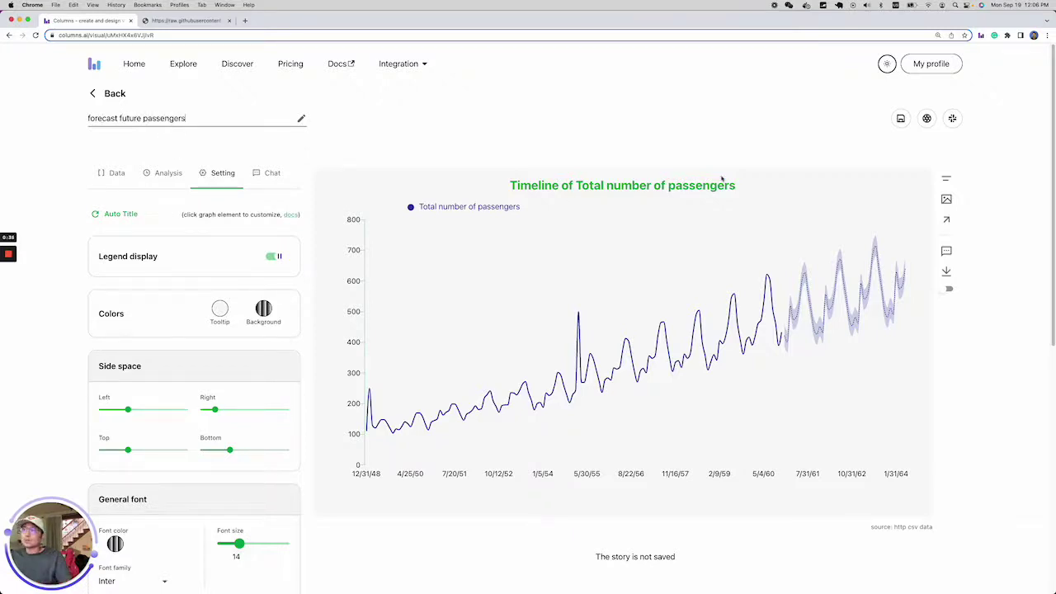
left_click(900, 118)
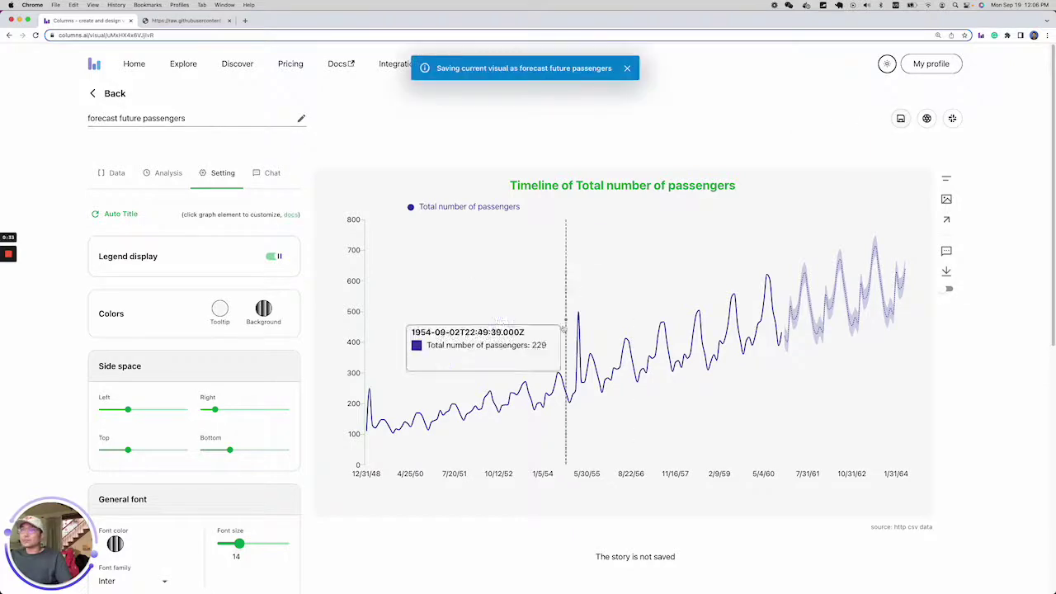
scroll(376, 534, "down", 1)
scroll(375, 535, "up", 1)
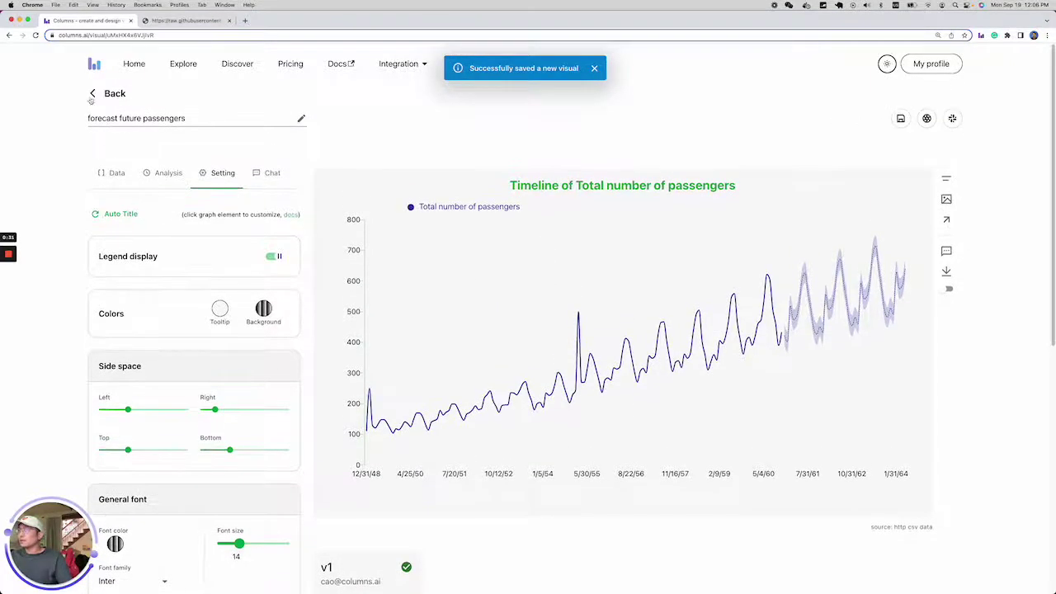
Return to the list of visual stories and open the sharing settings of the "forecast future passengers" story
left_click(92, 93)
left_click(226, 359)
left_click(814, 147)
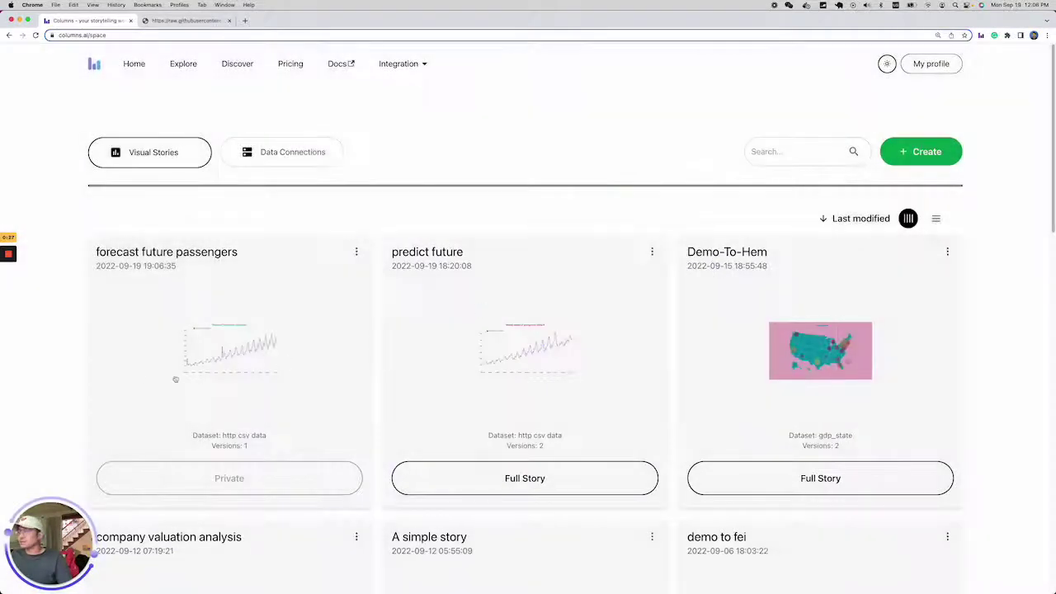
left_click(357, 252)
left_click(383, 313)
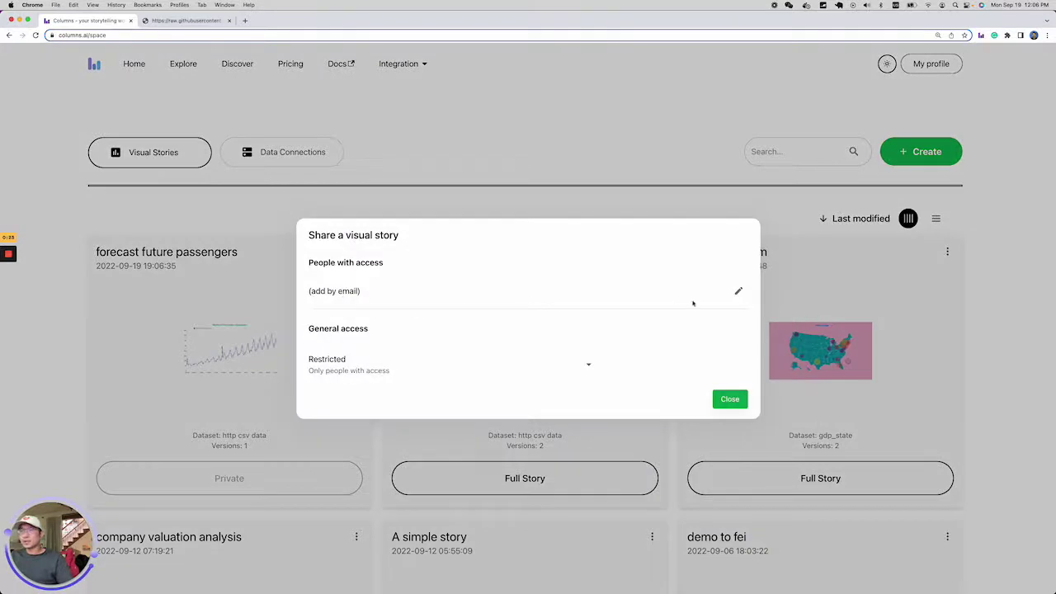
Set the story's general access to Public, for anyone with the link, and save the sharing settings
left_click(739, 294)
left_click(534, 303)
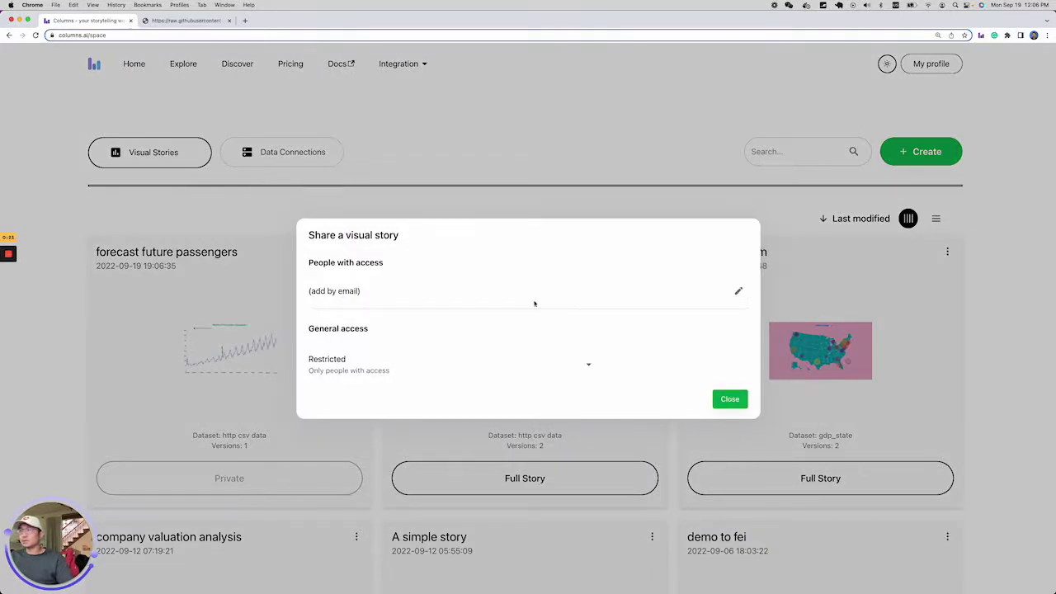
left_click(389, 372)
left_click(354, 435)
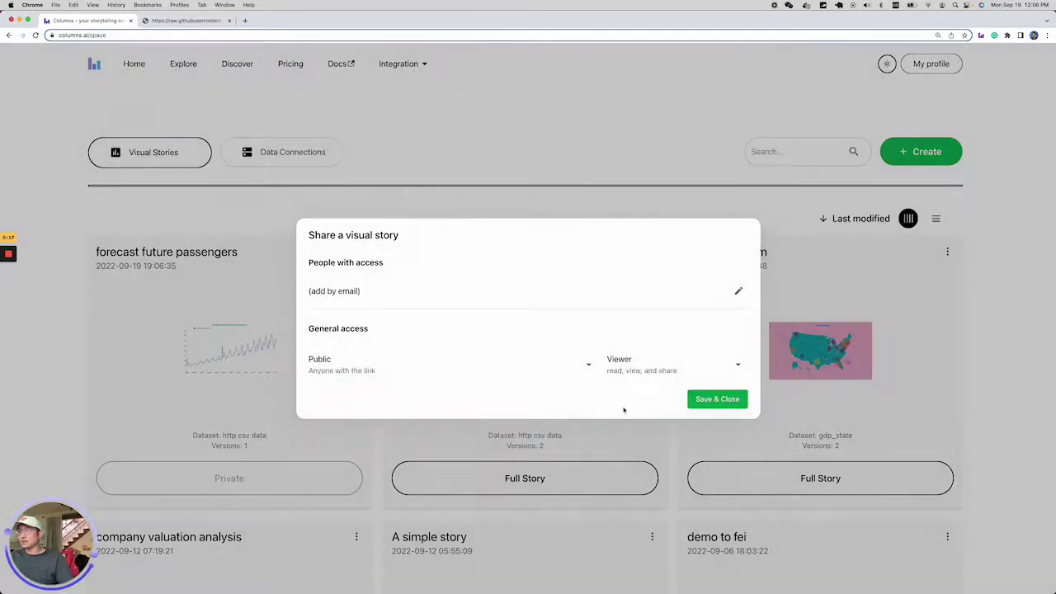
left_click(717, 400)
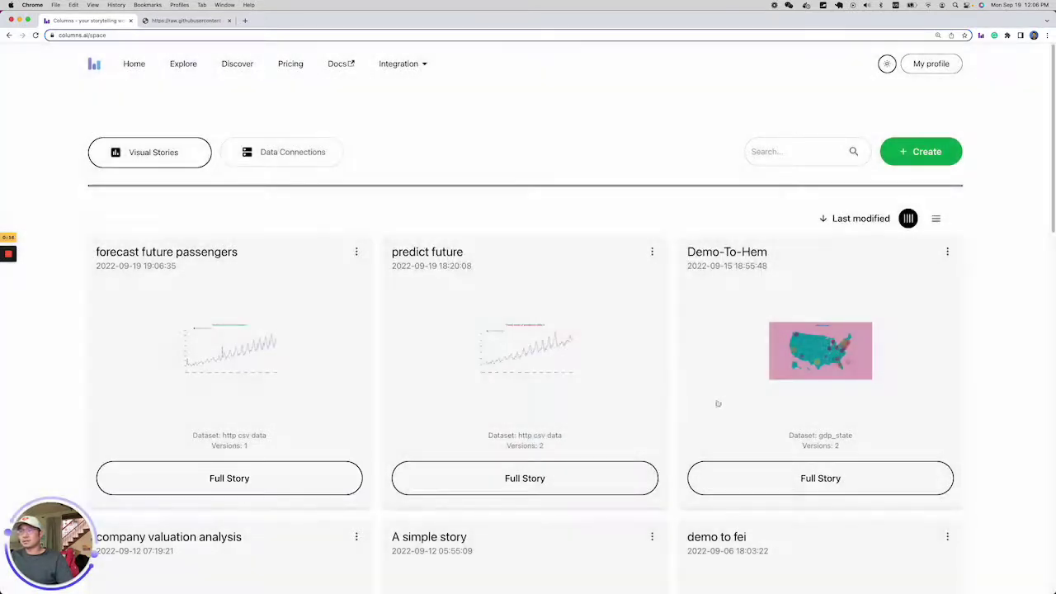
Open the full story view of "forecast future passengers" and look over its passenger timeline with the forecast
left_click(238, 480)
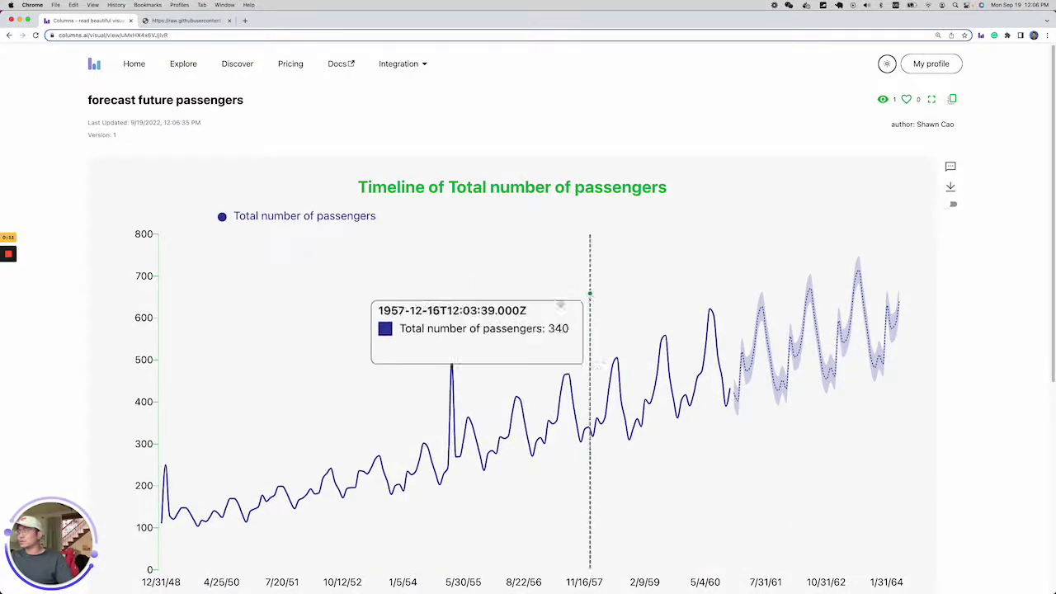
scroll(488, 382, "down", 3)
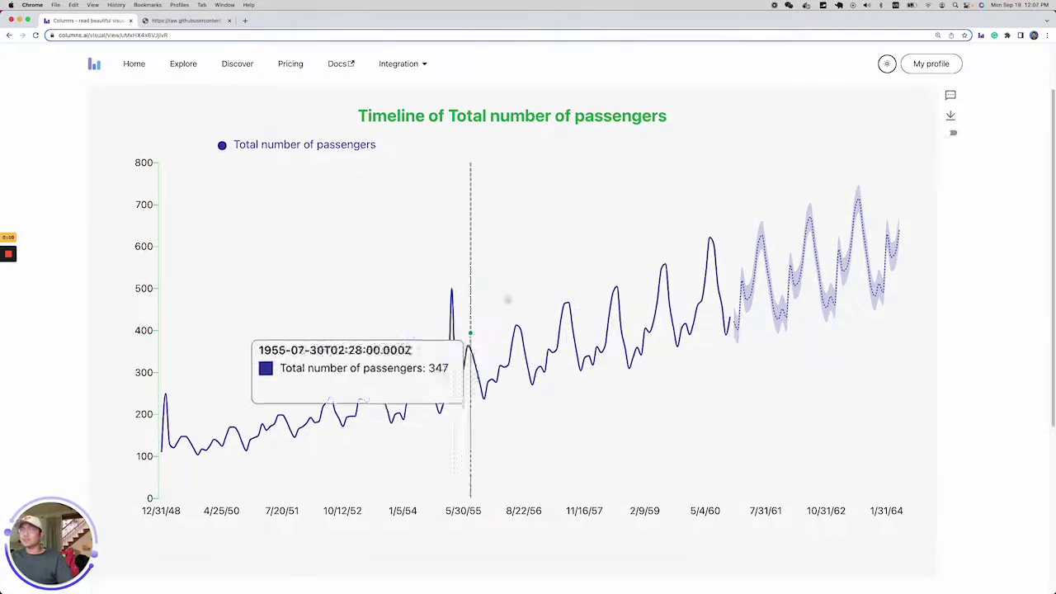